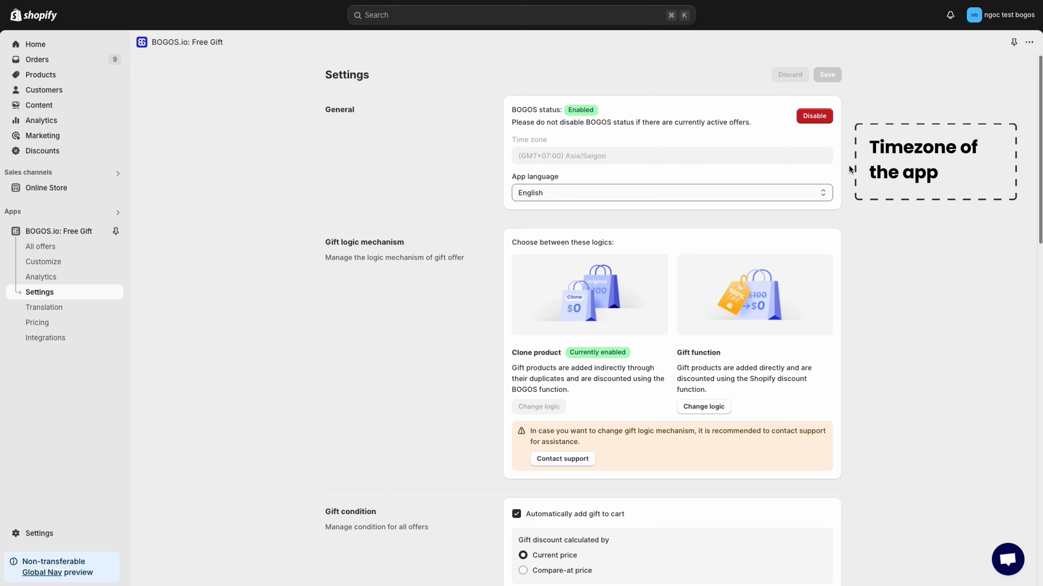
# Set the BOGOS app language to French, save the settings, and look over the translated page
pyautogui.click(825, 194)
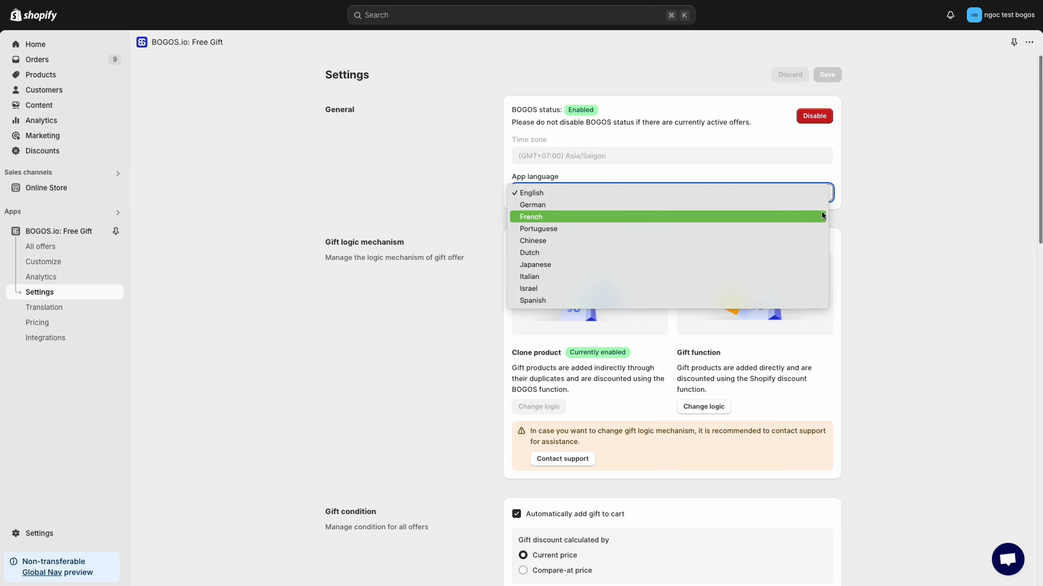
pyautogui.click(822, 216)
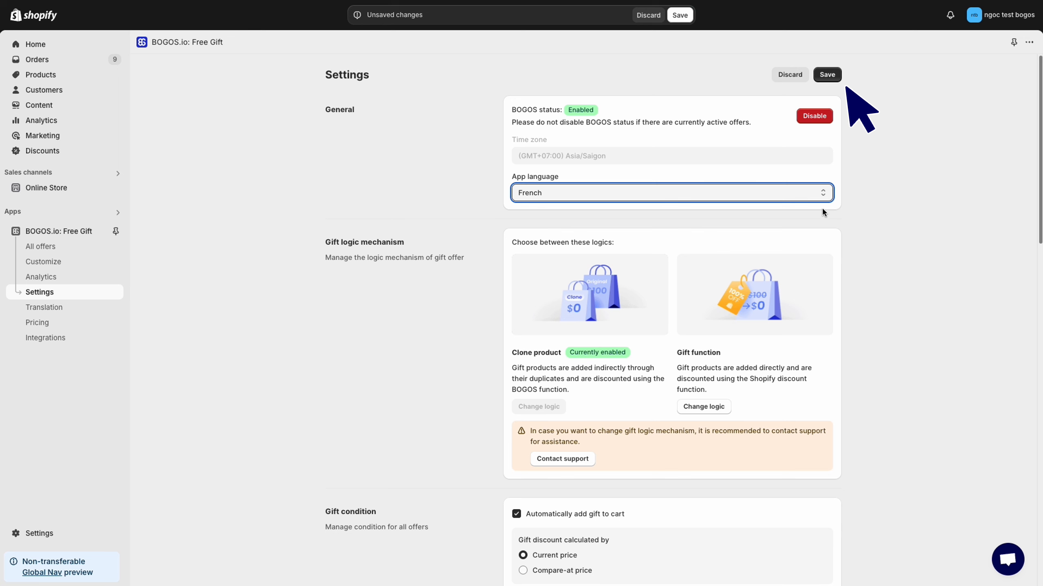
pyautogui.click(827, 75)
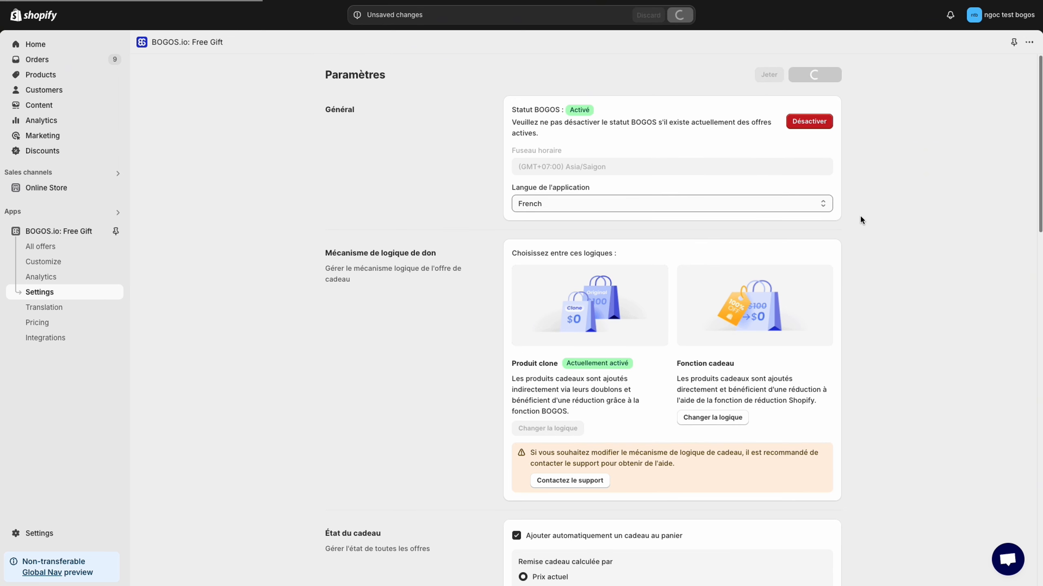
pyautogui.scroll(-5, 820, 218)
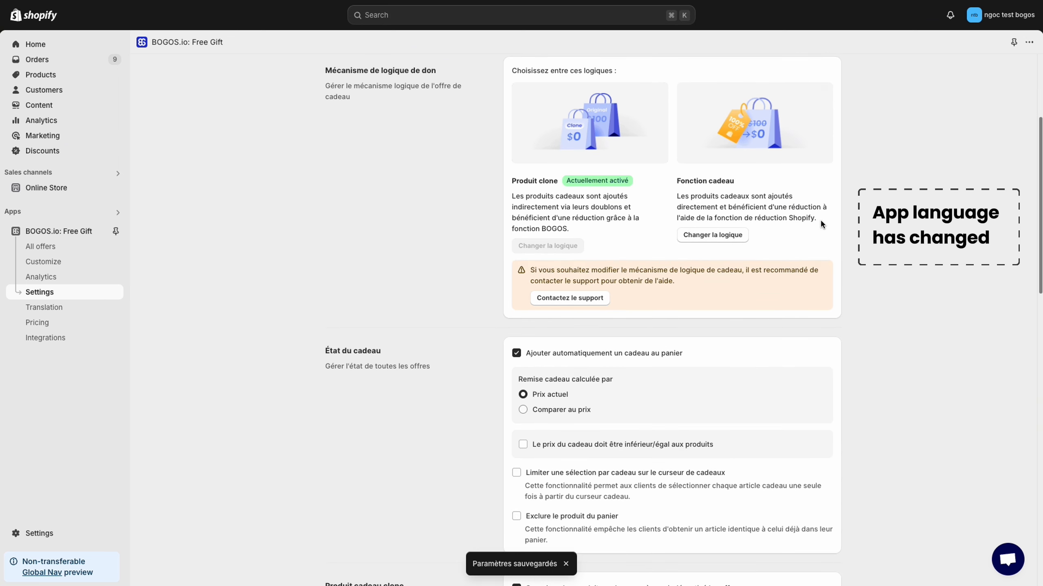
pyautogui.scroll(-2, 821, 218)
pyautogui.scroll(7, 821, 219)
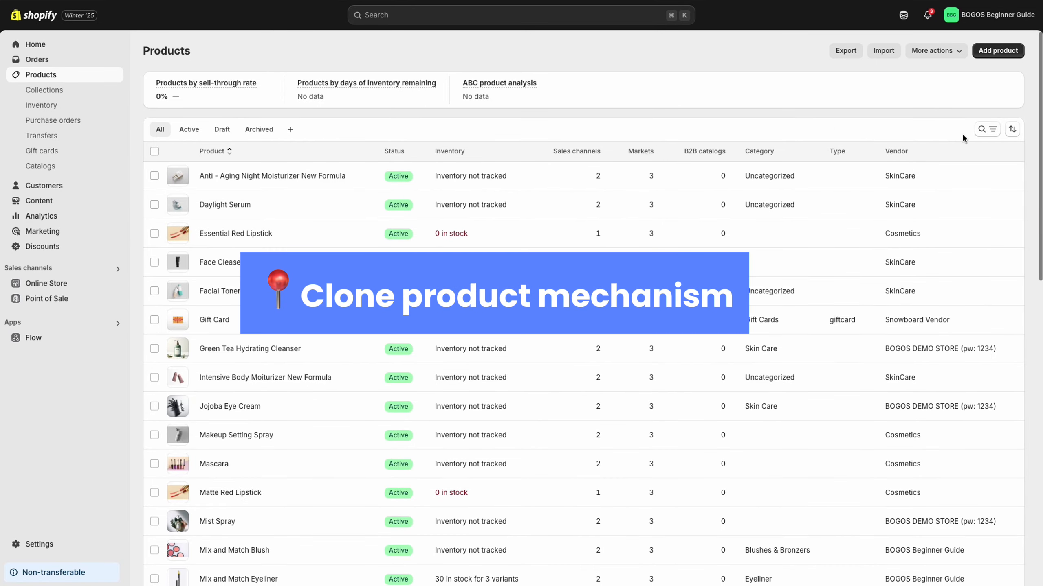
# Search the store's product list for "bogos-gift"
pyautogui.click(979, 130)
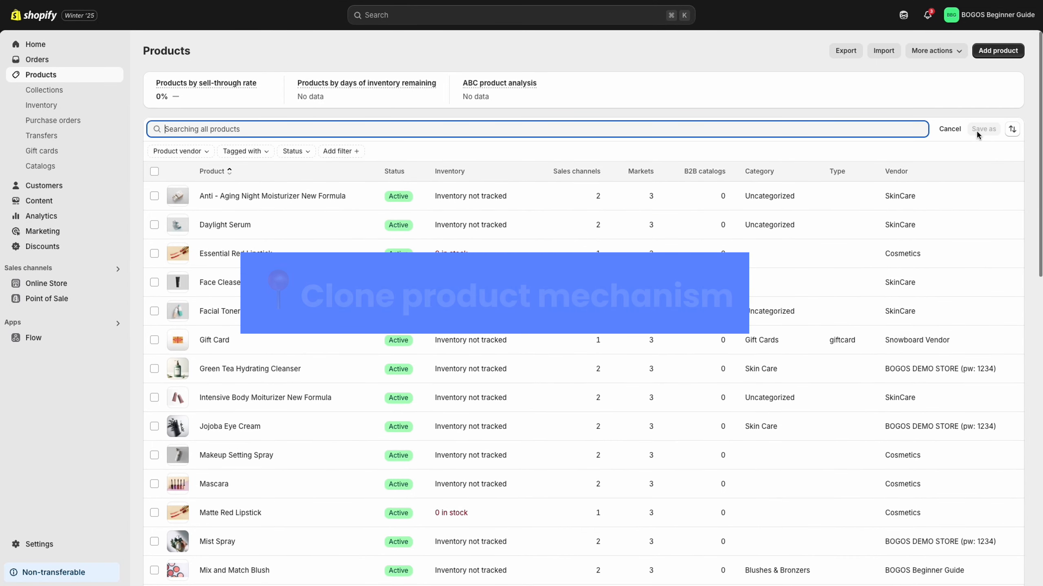
pyautogui.write('bogos')
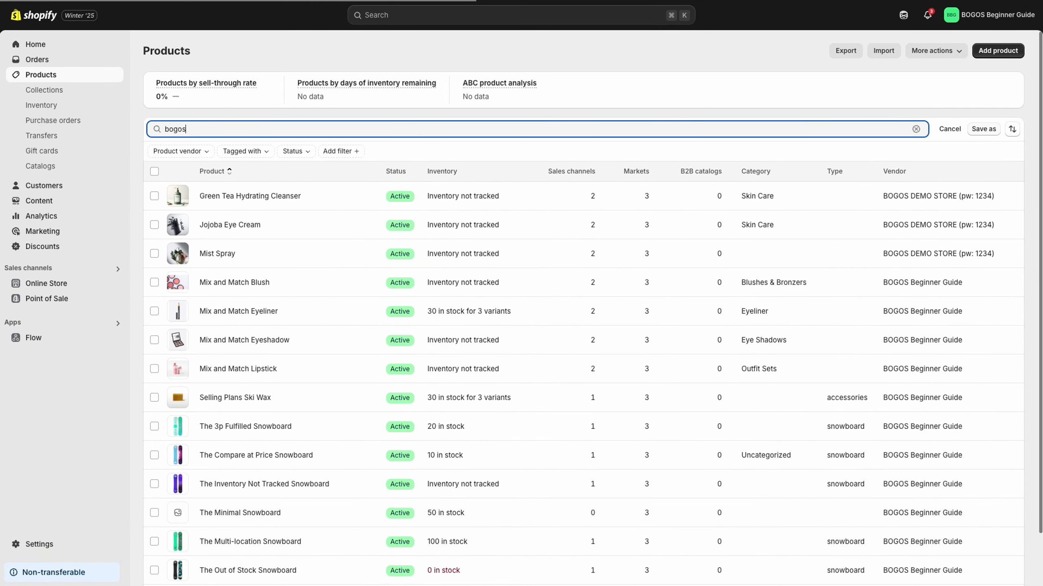
pyautogui.write('-gift')
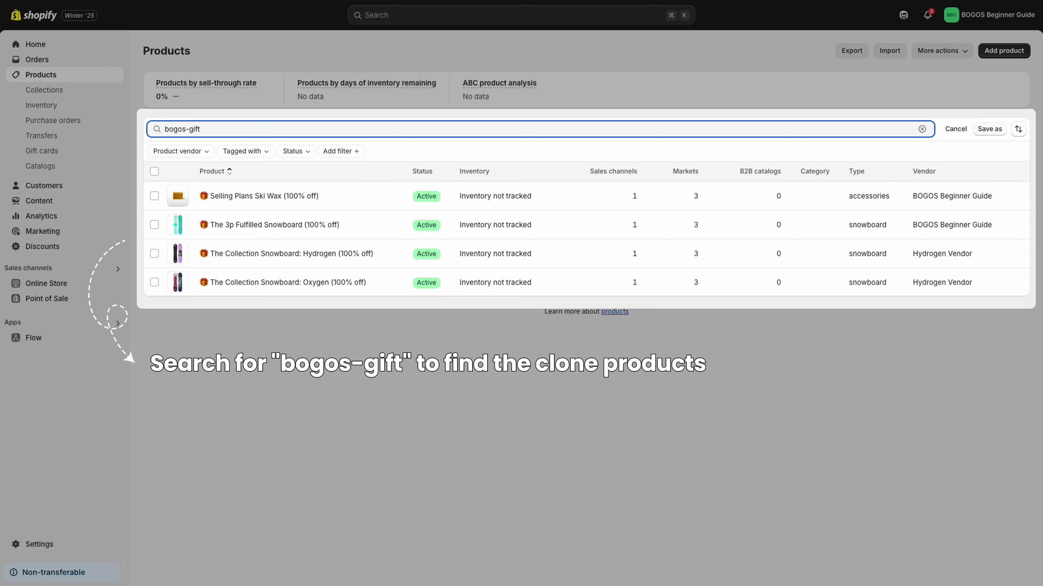
# Open the clone product The Collection Snowboard: Hydrogen (100% off) and review its description, pricing, inventory and tags
pyautogui.click(323, 253)
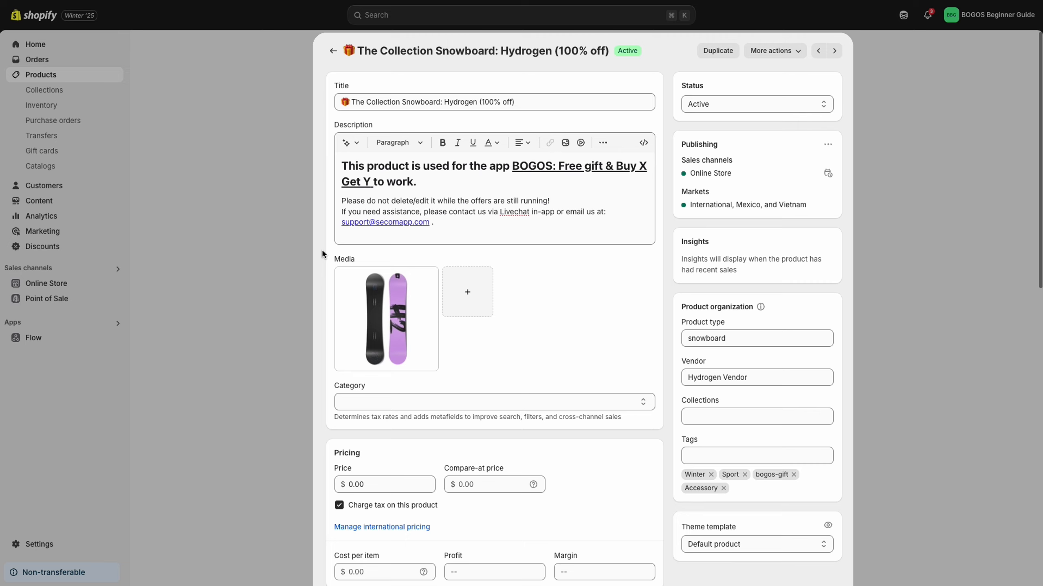
pyautogui.scroll(-3, 322, 254)
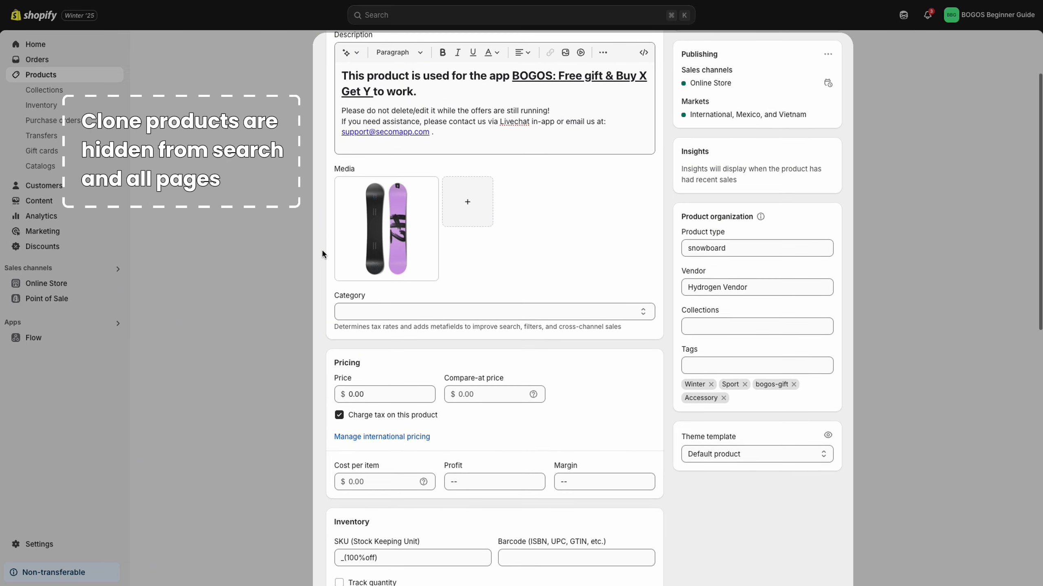
pyautogui.scroll(-6, 322, 253)
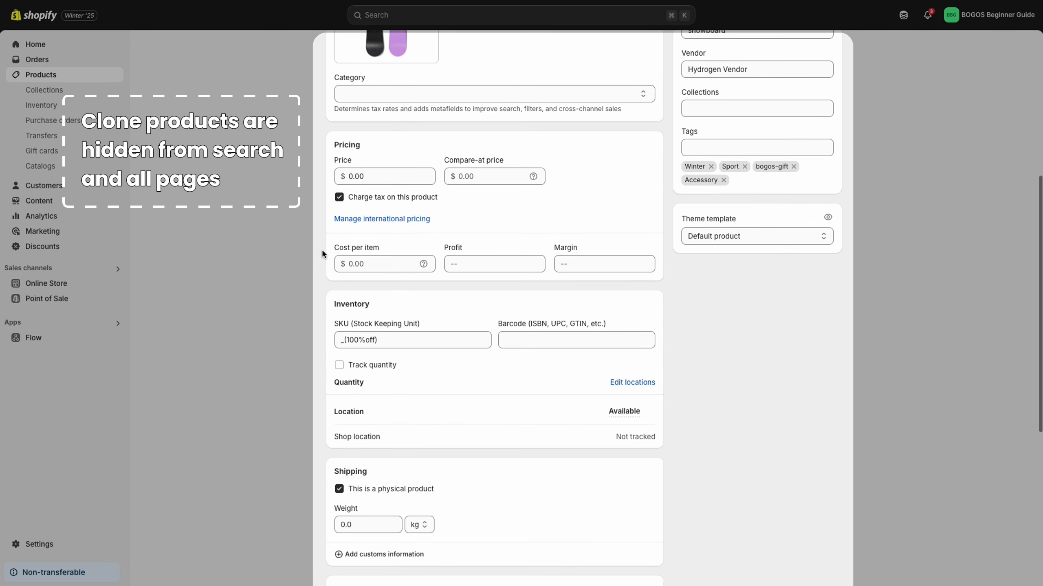
pyautogui.scroll(-9, 322, 253)
pyautogui.scroll(10, 322, 253)
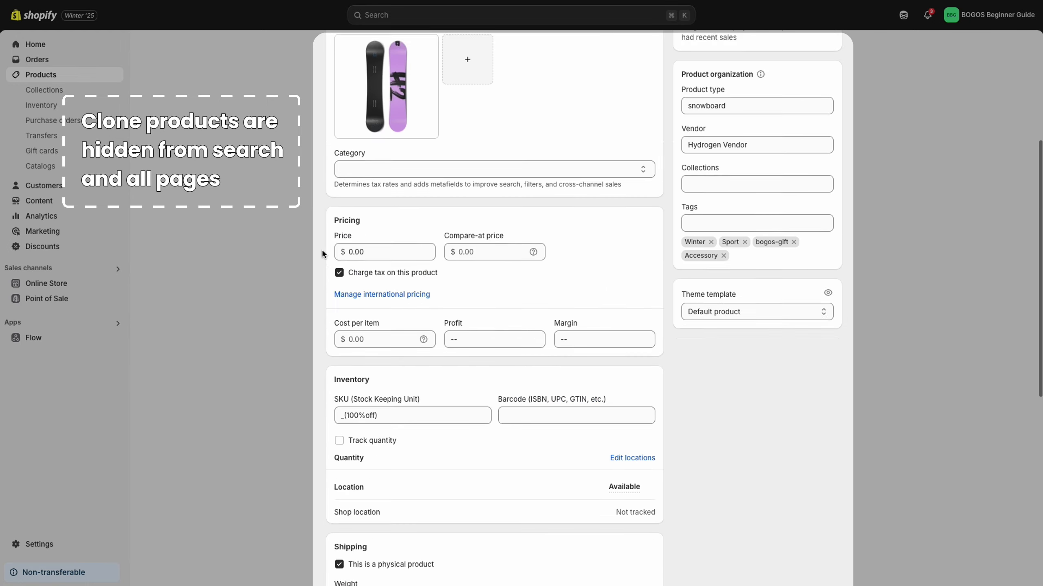
pyautogui.scroll(6, 322, 254)
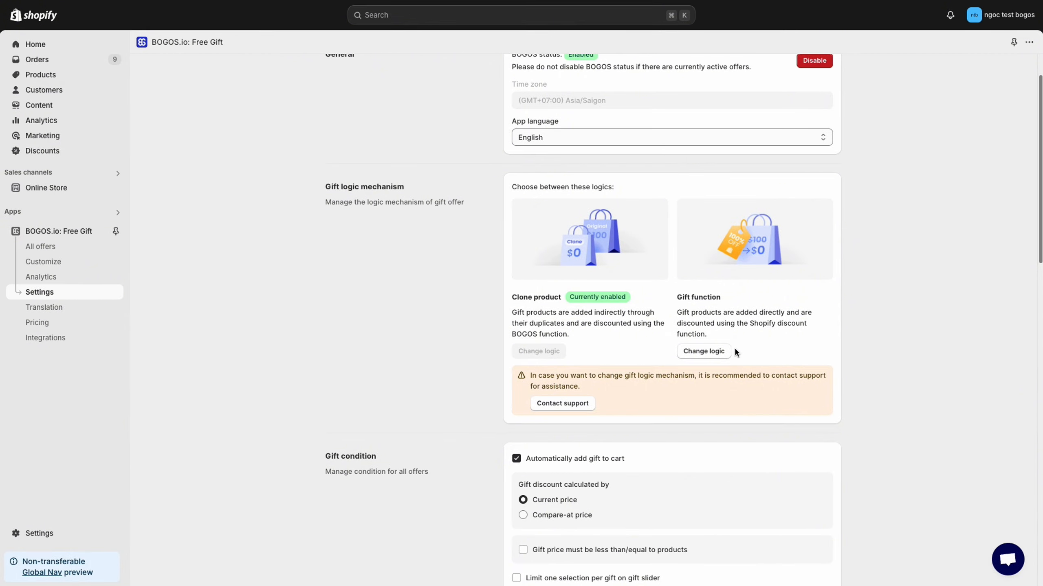
# Change the gift logic to Gift function, confirming that orders with gifts are fulfilled and all offers will be deactivated
pyautogui.click(727, 352)
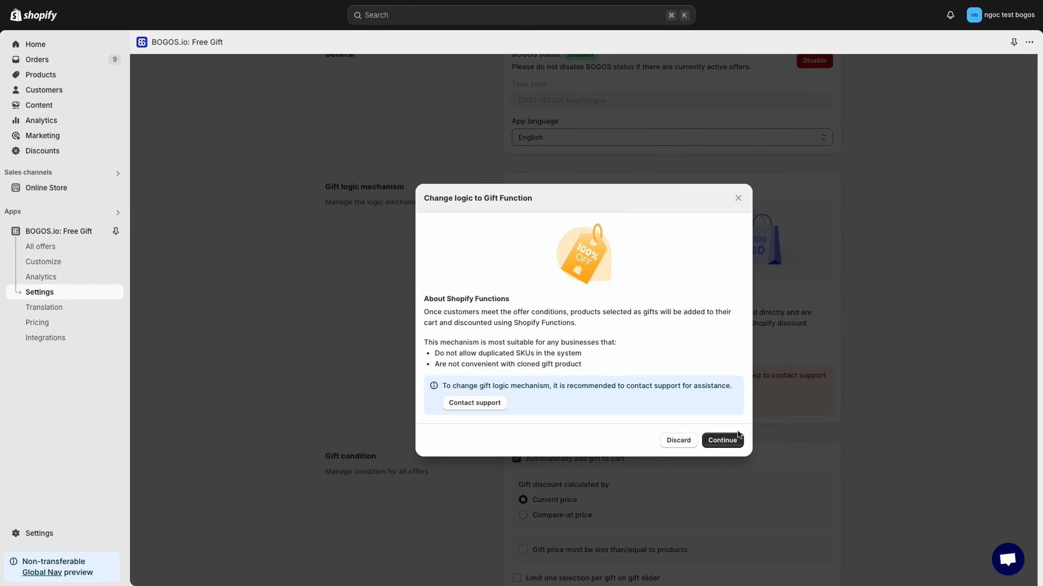
pyautogui.click(734, 440)
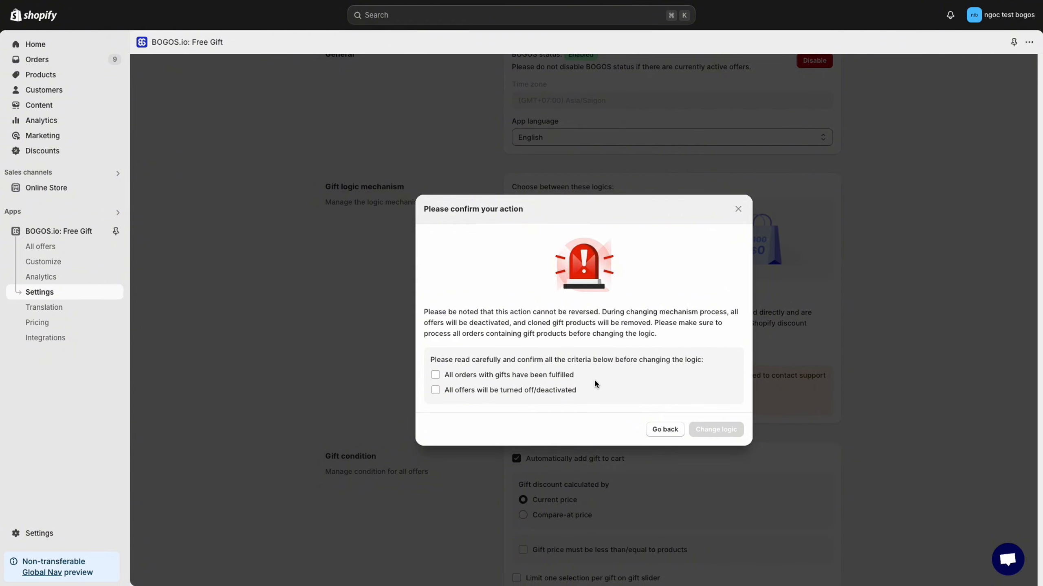
pyautogui.click(567, 378)
pyautogui.click(566, 393)
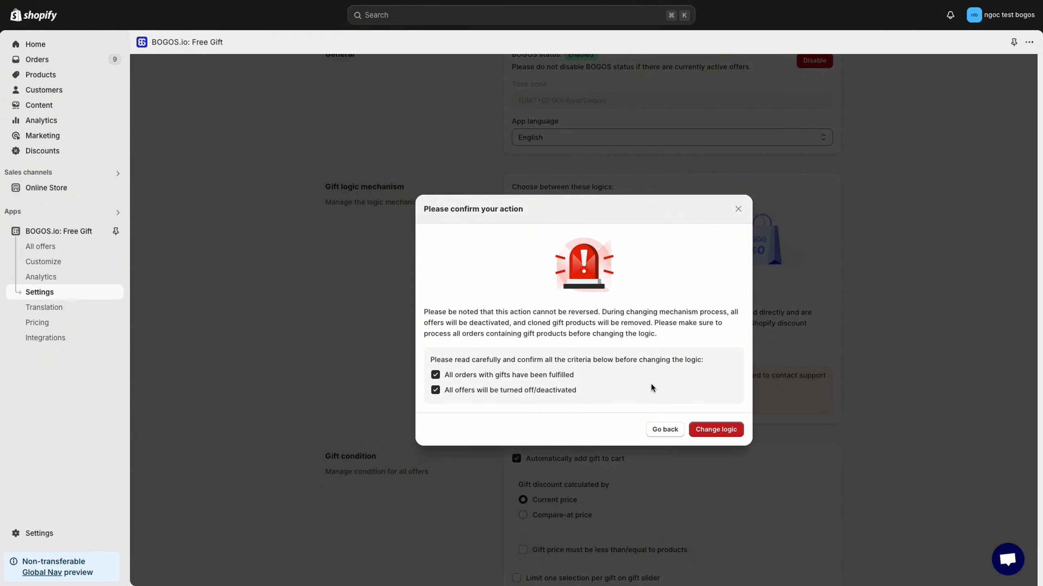
pyautogui.click(713, 430)
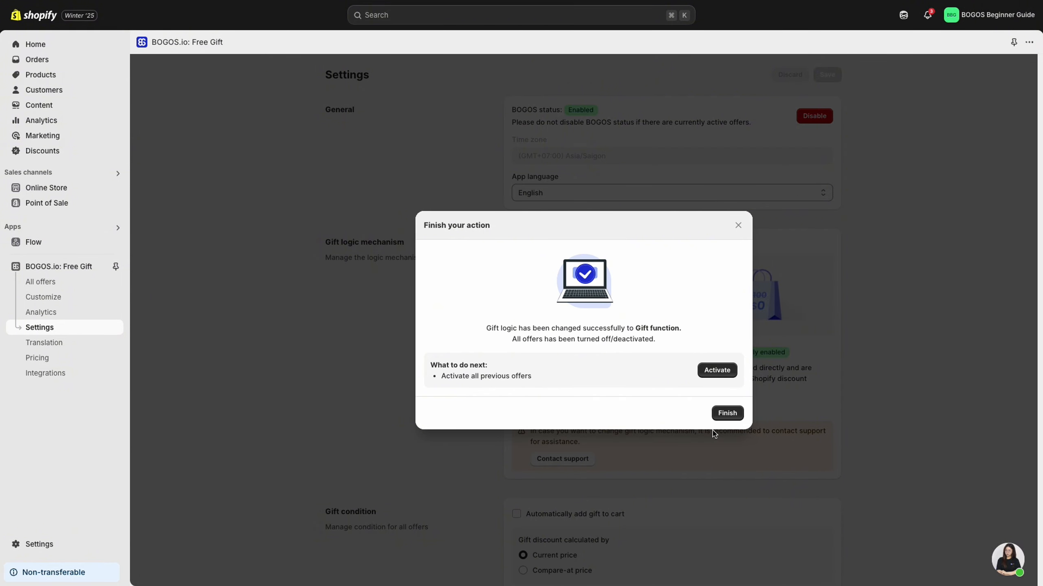
pyautogui.click(724, 413)
# Review the gift condition settings and add the pink Mix and Match Blush to the storefront cart
pyautogui.scroll(-2, 733, 398)
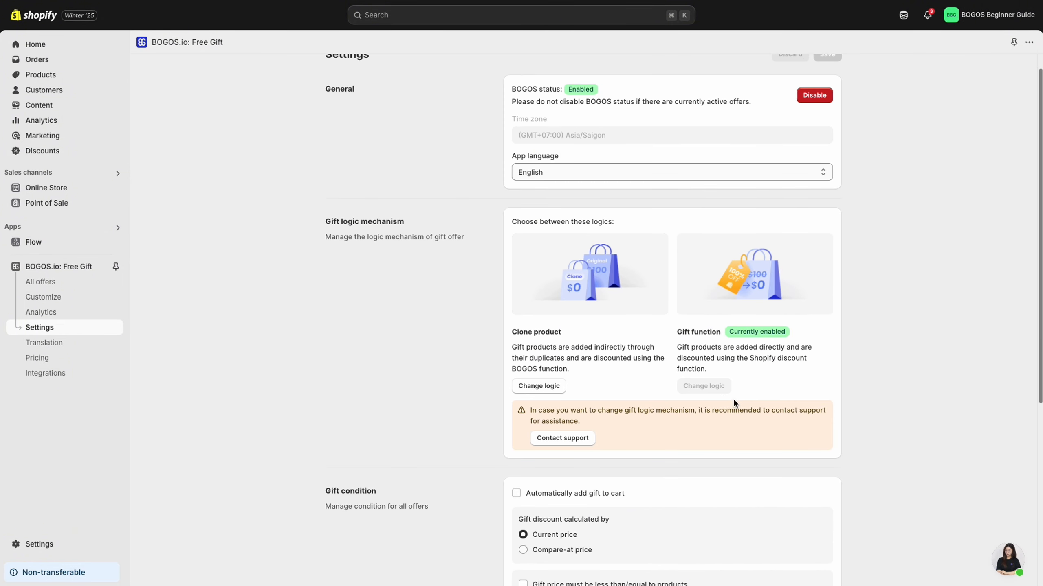
pyautogui.scroll(-4, 733, 398)
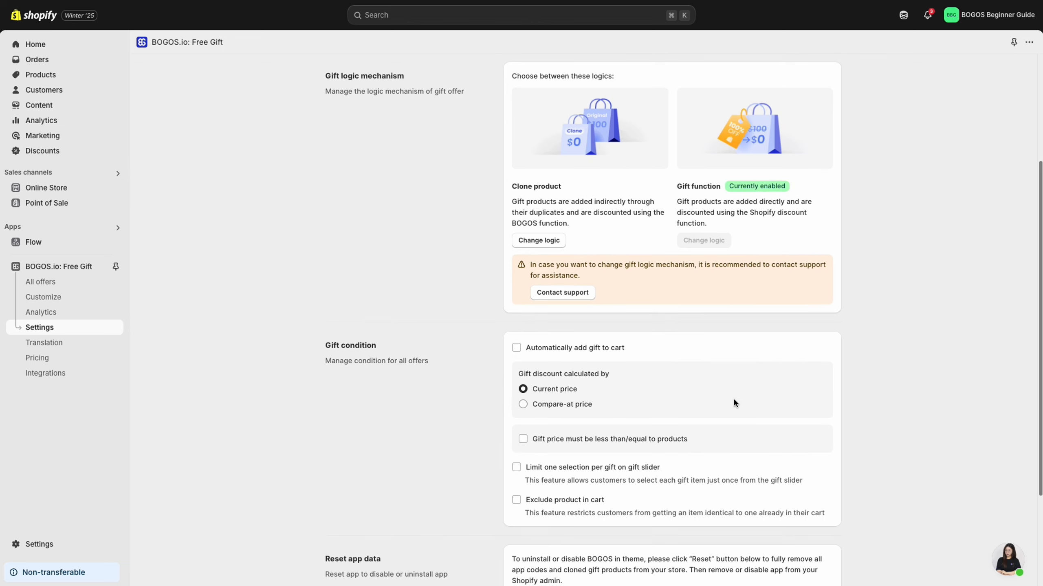
pyautogui.scroll(-3, 734, 400)
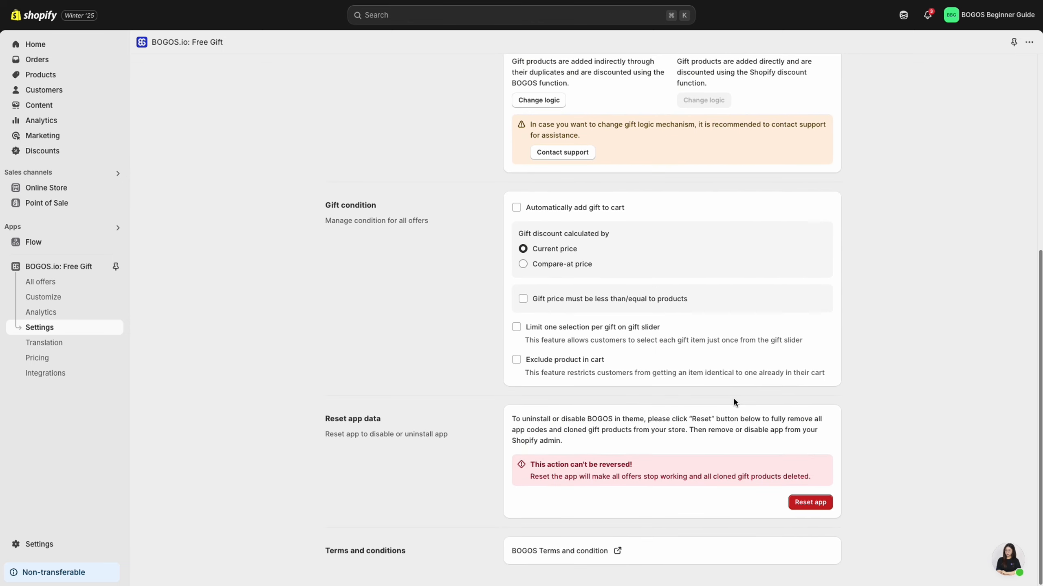
pyautogui.scroll(8, 733, 400)
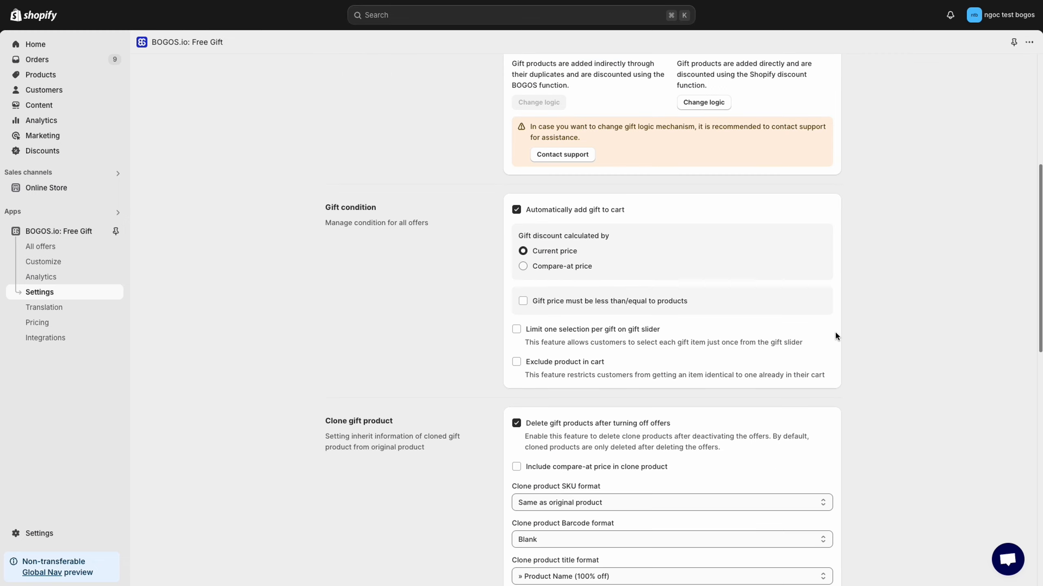
pyautogui.scroll(-1, 834, 331)
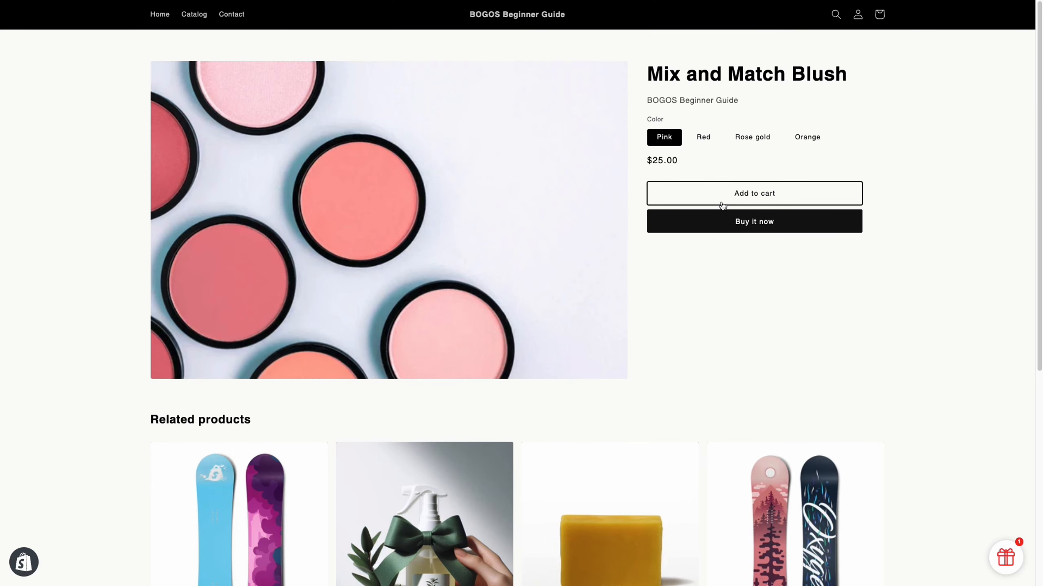
pyautogui.click(722, 204)
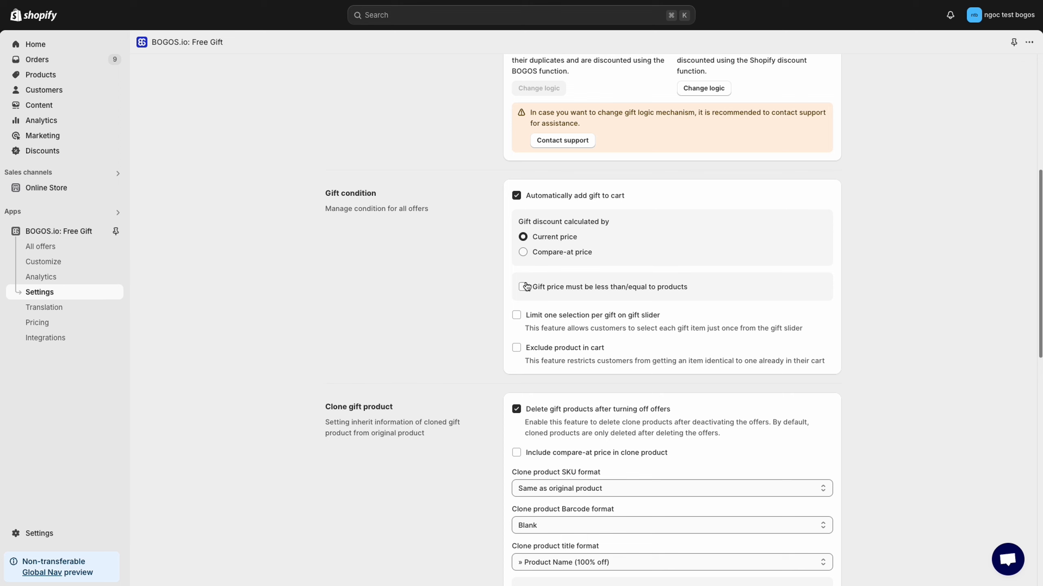
# Require the gift price to be less than or equal to products, and add the Oversized Tshirt to the storefront cart
pyautogui.click(523, 288)
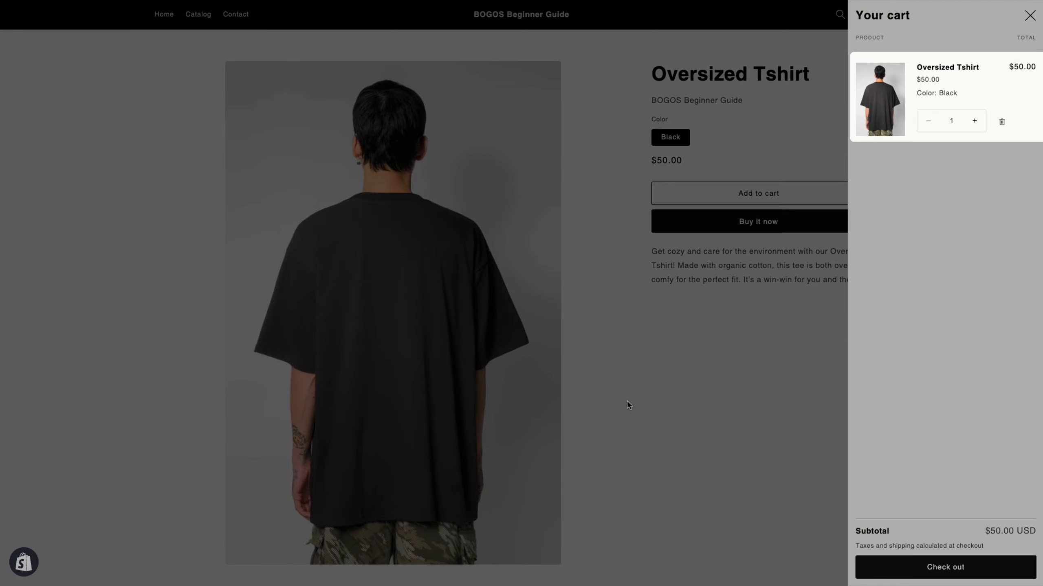
pyautogui.click(635, 397)
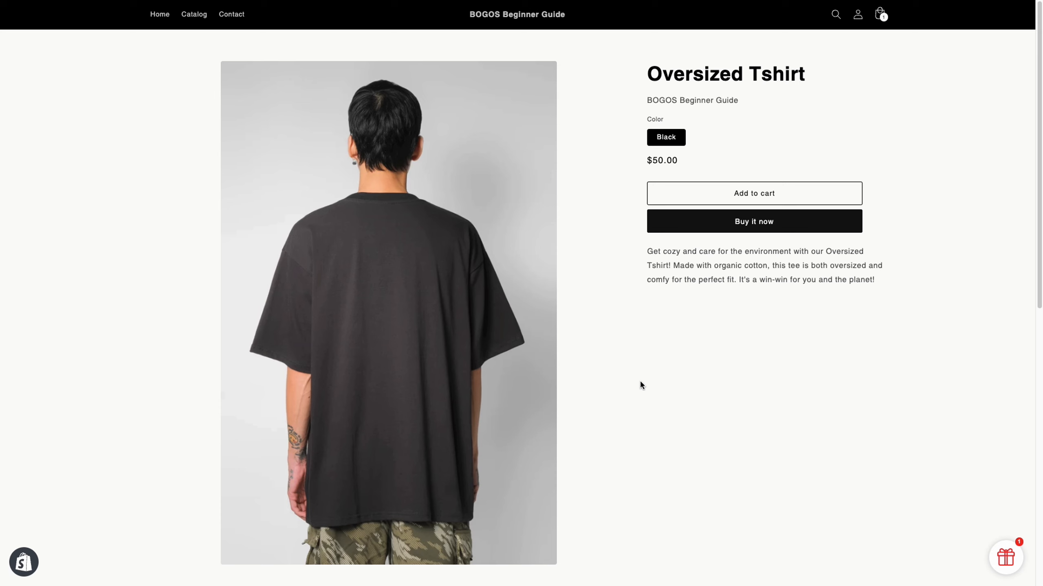
pyautogui.click(722, 197)
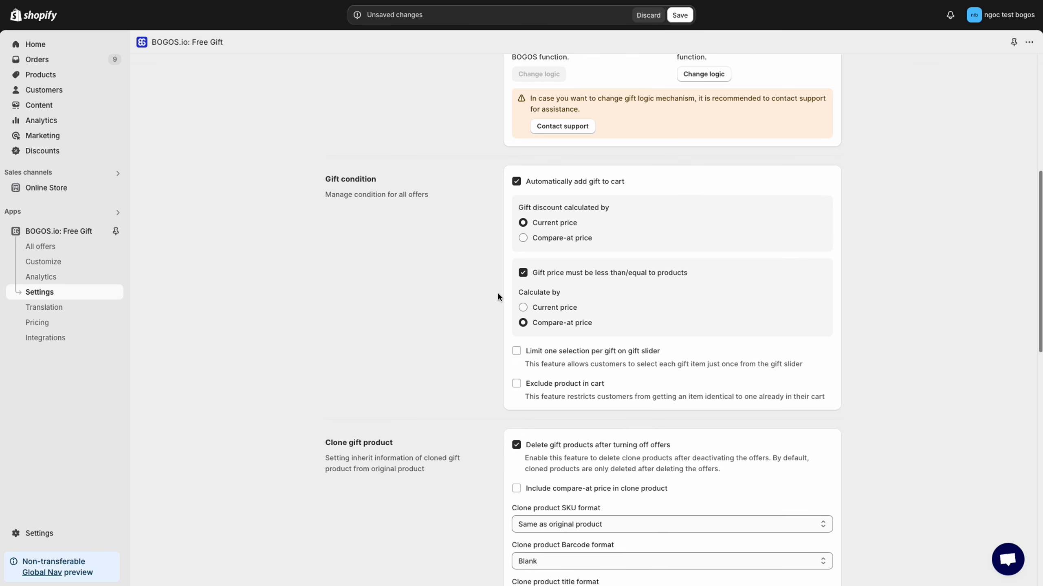
# Enable limiting one selection per gift on the gift slider in the gift condition settings
pyautogui.scroll(-2, 497, 296)
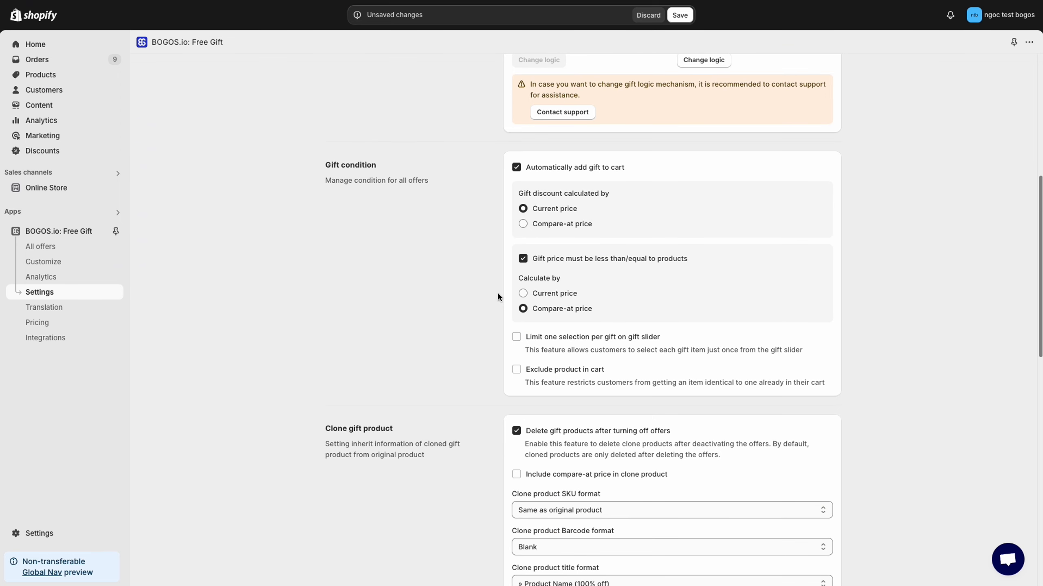
pyautogui.scroll(-1, 498, 296)
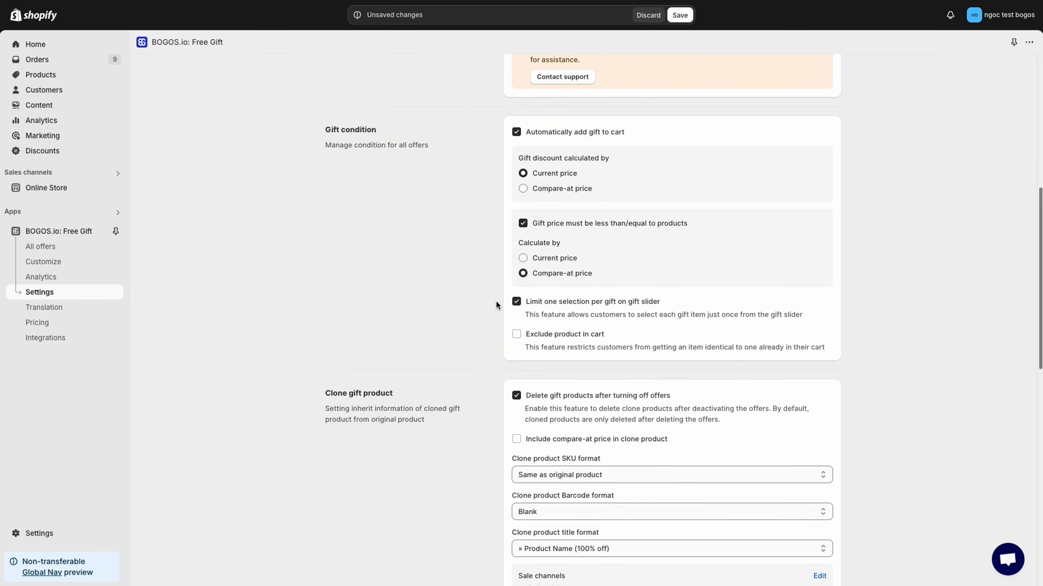
pyautogui.scroll(-1, 496, 304)
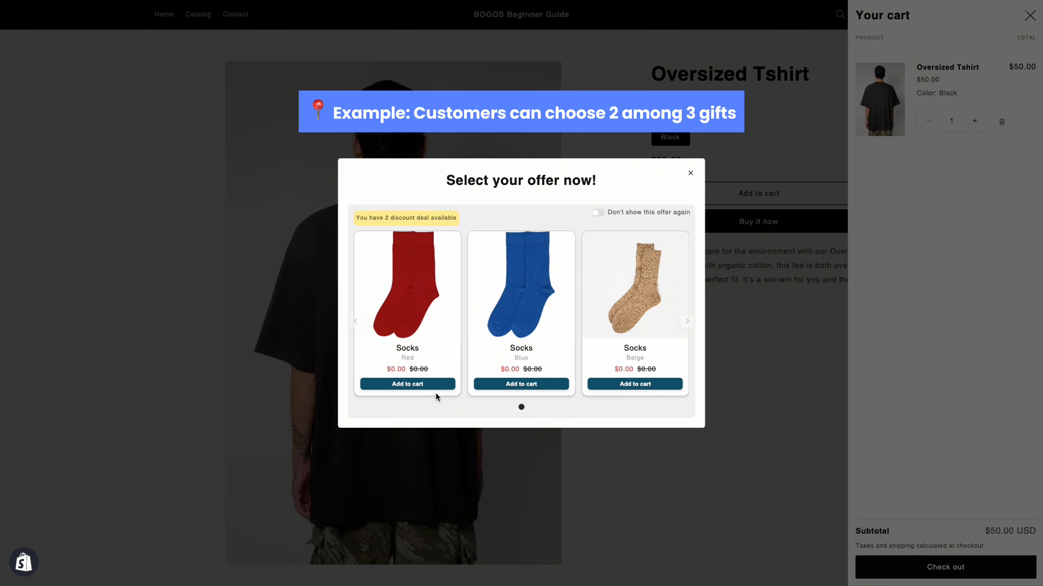
# Add the red and blue Socks to the cart as gifts from the storefront offer popup
pyautogui.click(430, 452)
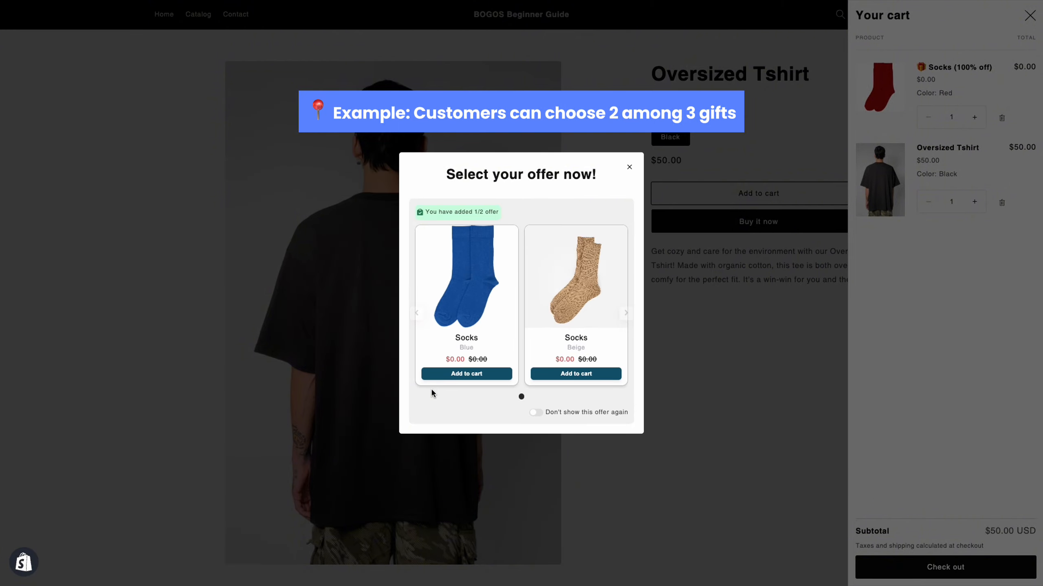
pyautogui.click(465, 374)
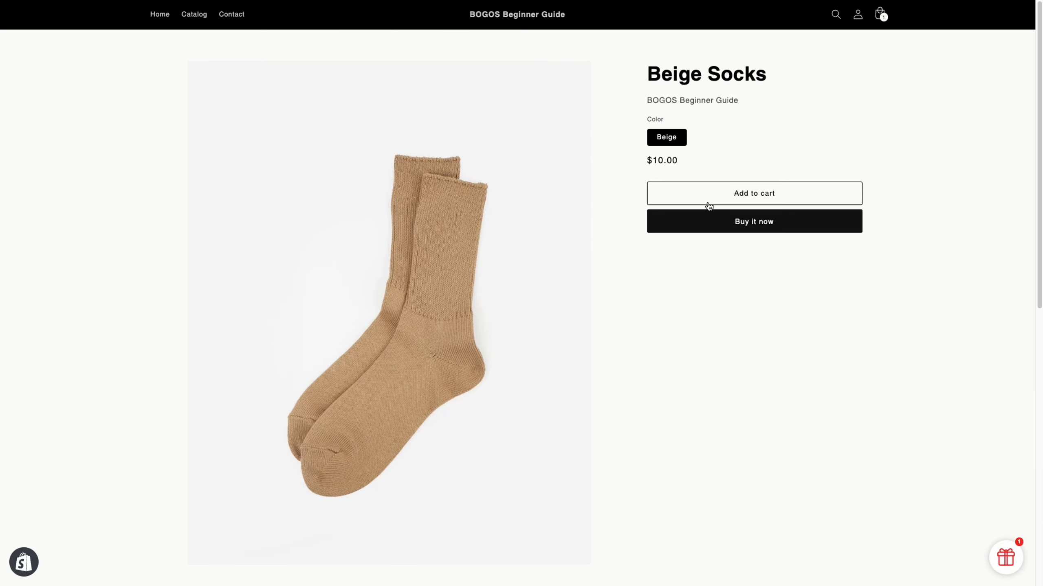
# Add the Beige Socks to the storefront cart to test excluding products already in the cart from the gifts
pyautogui.click(706, 203)
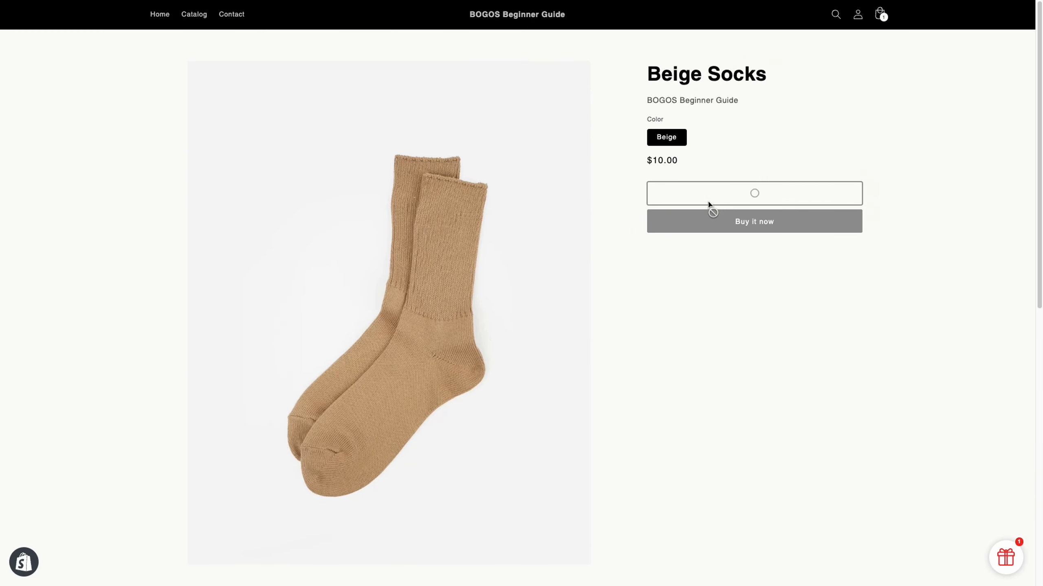